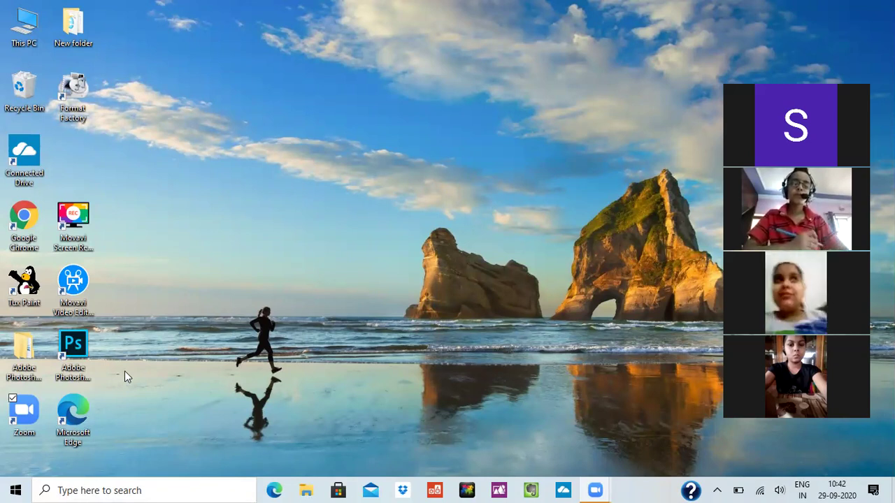
Launch Microsoft Office PowerPoint 2007 from the Start menu's Microsoft Office folder
click(20, 487)
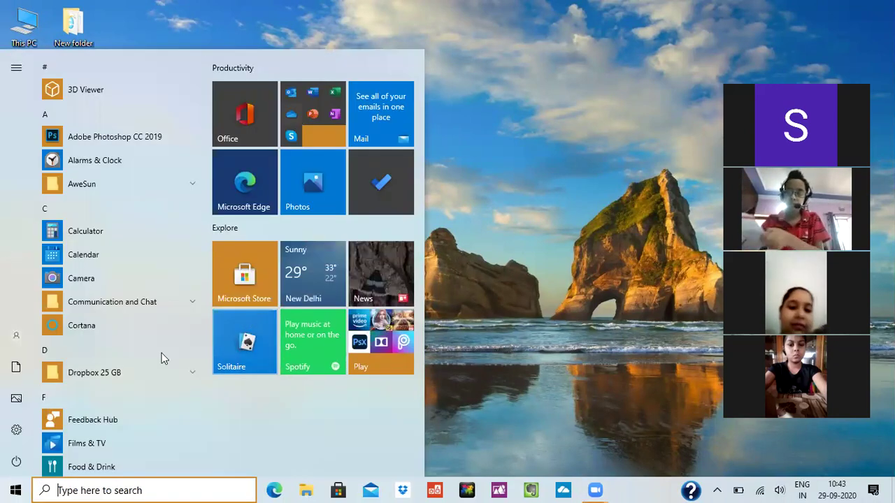
scroll(161, 358, down, 5)
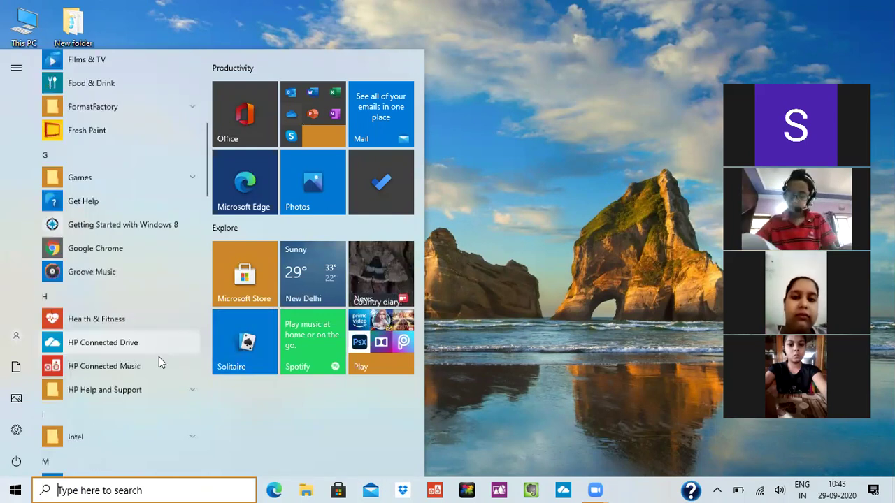
scroll(154, 361, down, 4)
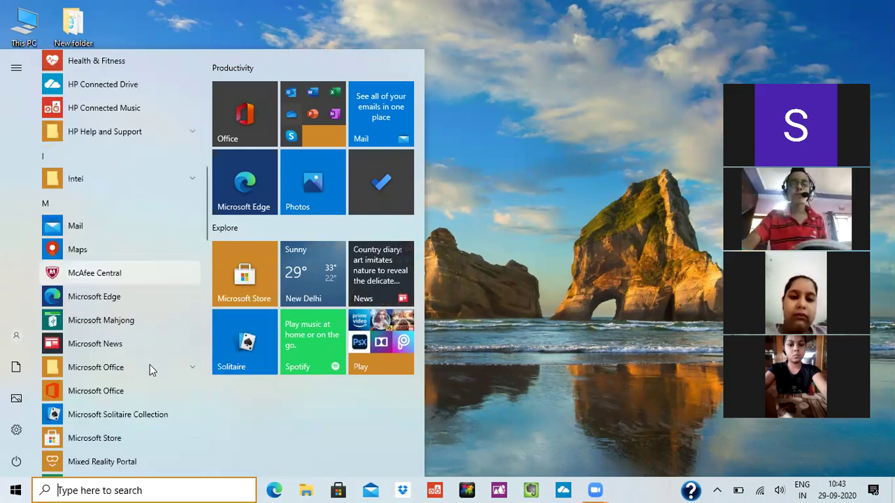
click(150, 367)
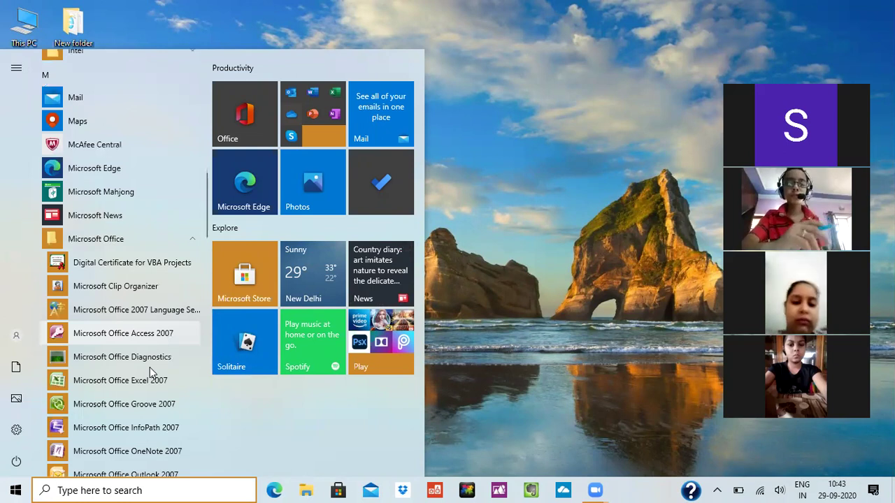
scroll(158, 318, down, 4)
scroll(159, 318, down, 2)
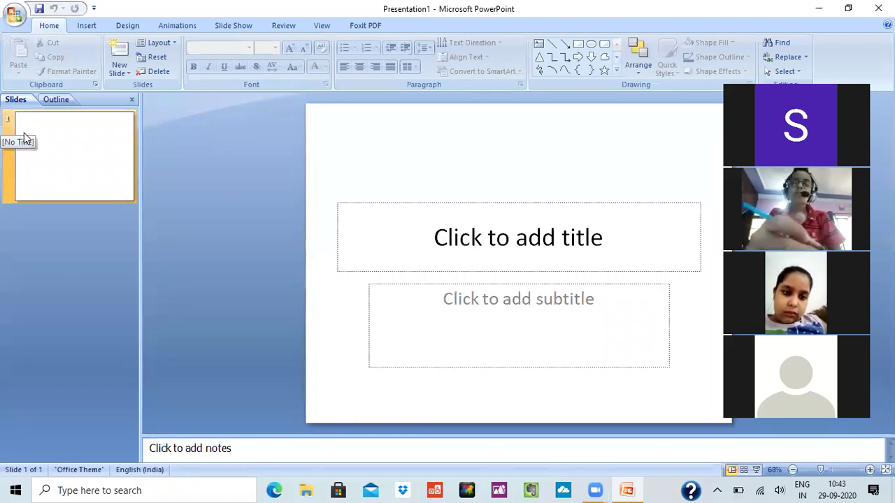
Title the first slide 'Microsoft Power Point 2010', fixing the typo as you go
click(463, 255)
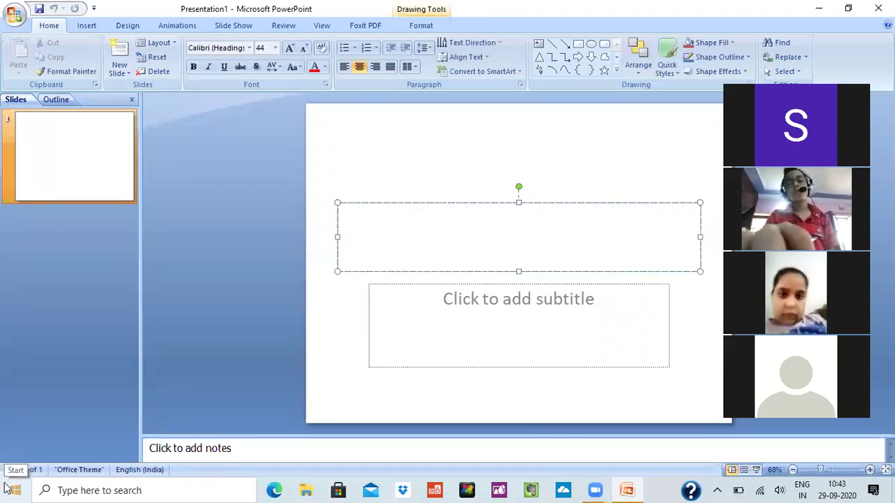
text(Microd)
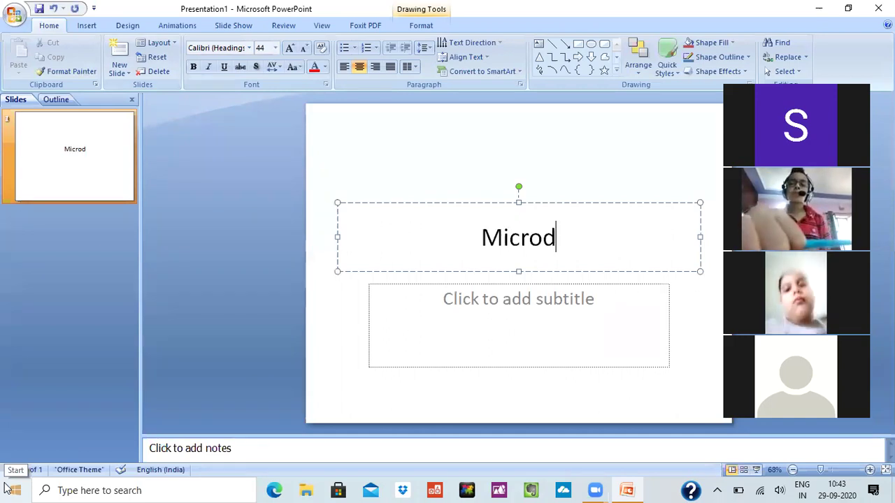
text(s)
key(BackSpace)
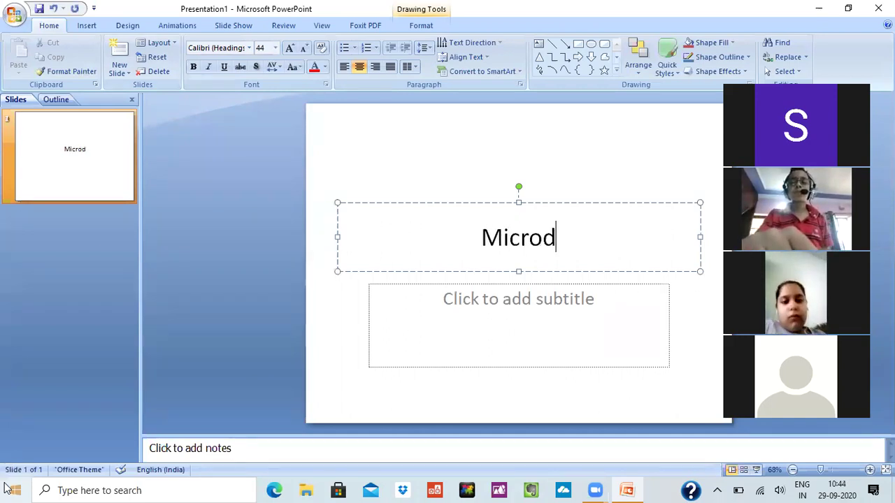
key(BackSpace)
text(s)
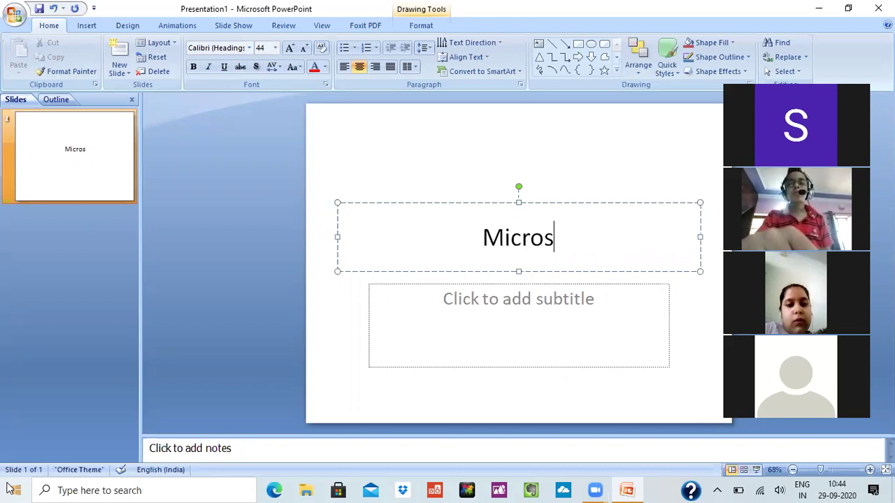
text(oft Po)
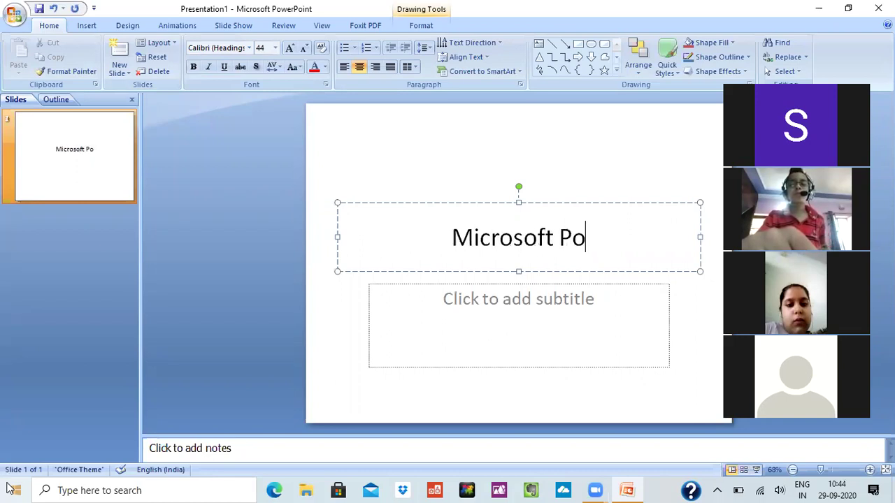
text(wer Poi)
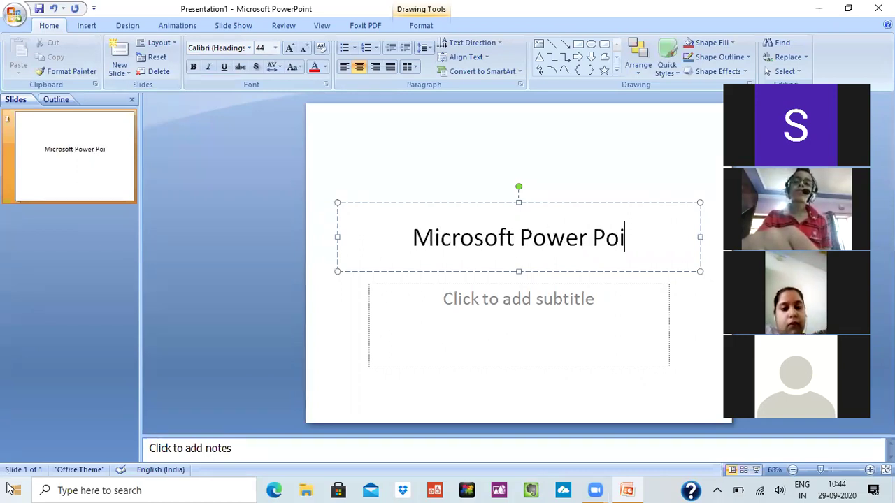
text(nt 2)
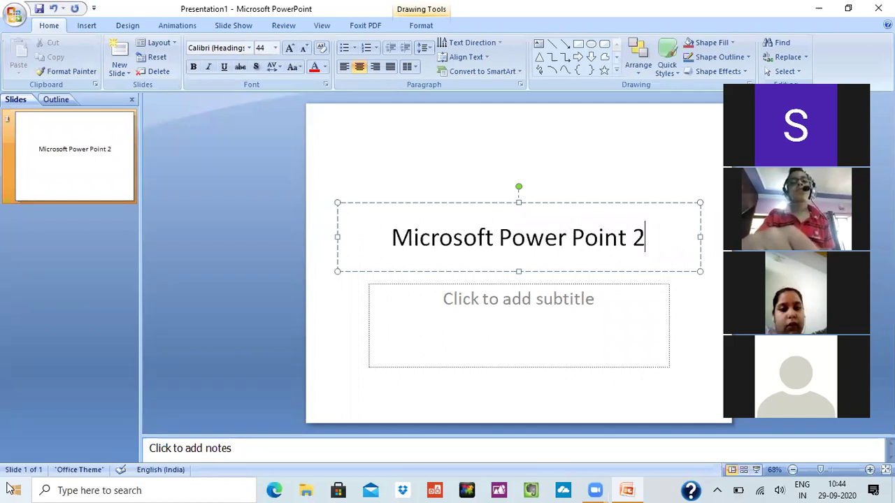
text(010)
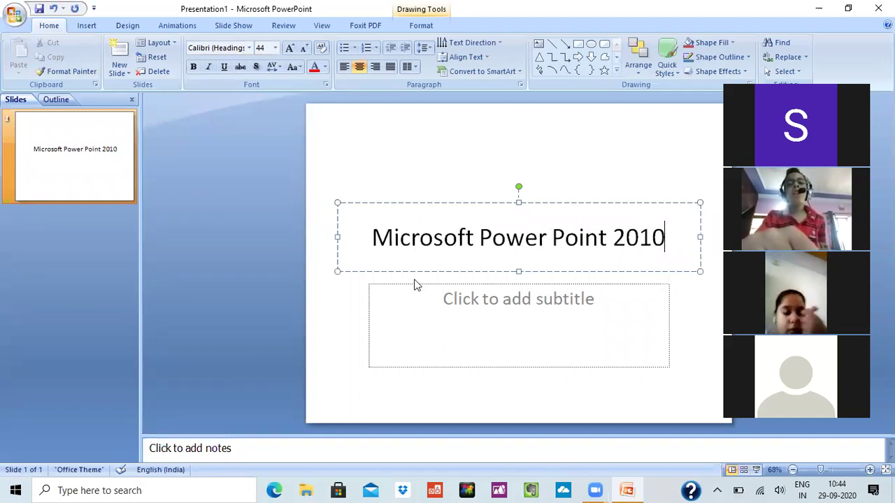
click(67, 72)
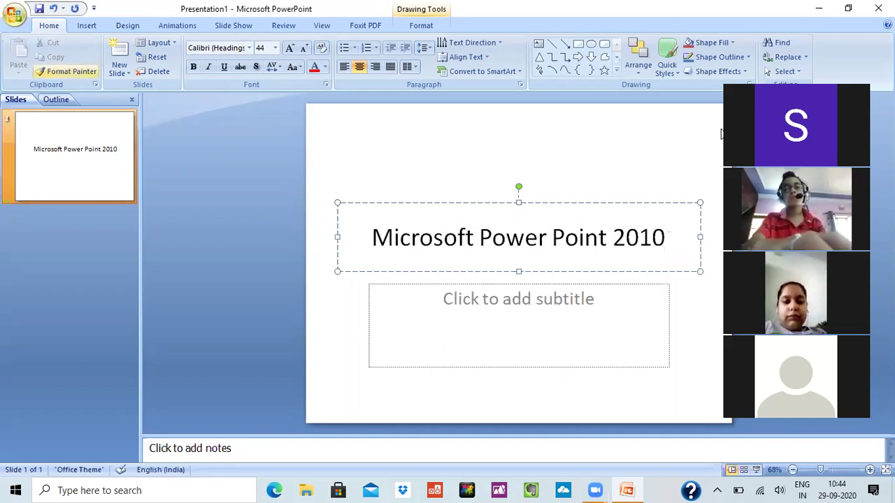
key(Escape)
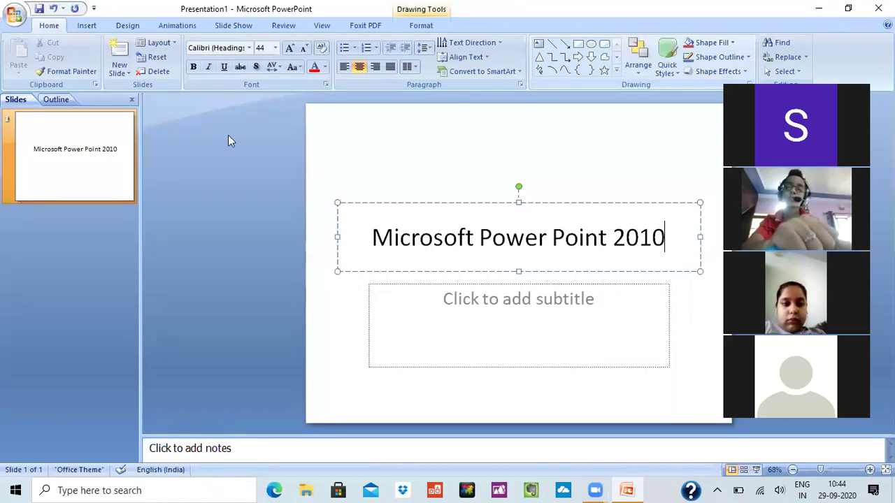
Add a second slide with the Two Content layout
click(120, 73)
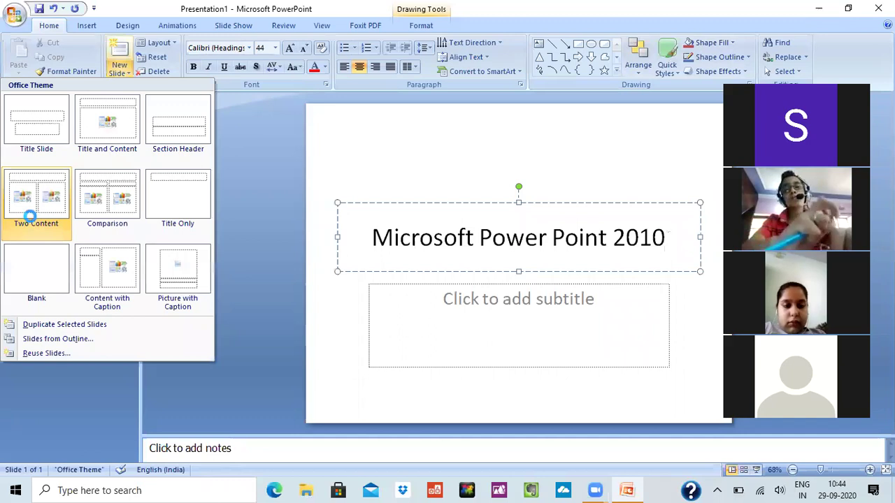
click(30, 218)
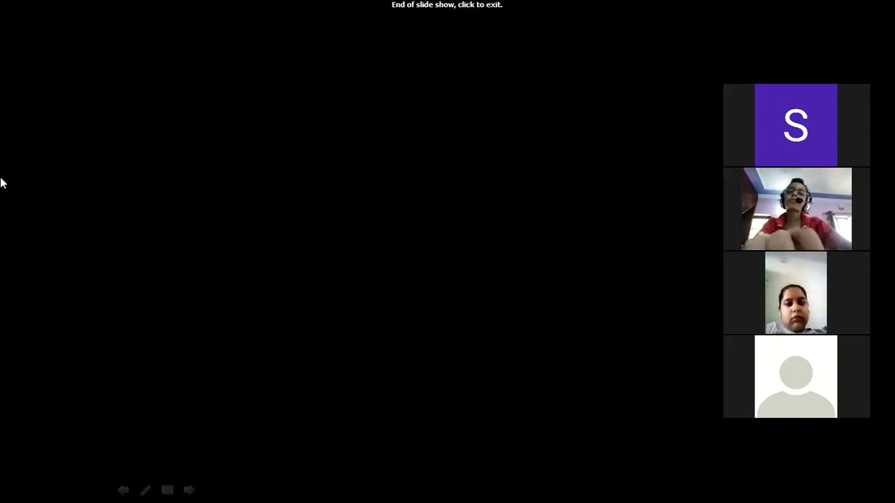
Exit the finished slide show back to the editing view of slide 2
click(2, 183)
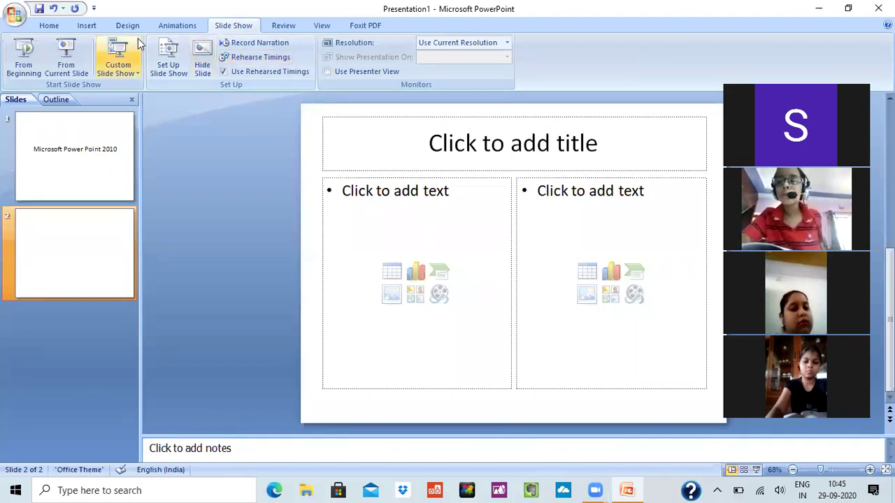
Return to the Home tab commands and end the full-screen show of slide 2
click(58, 23)
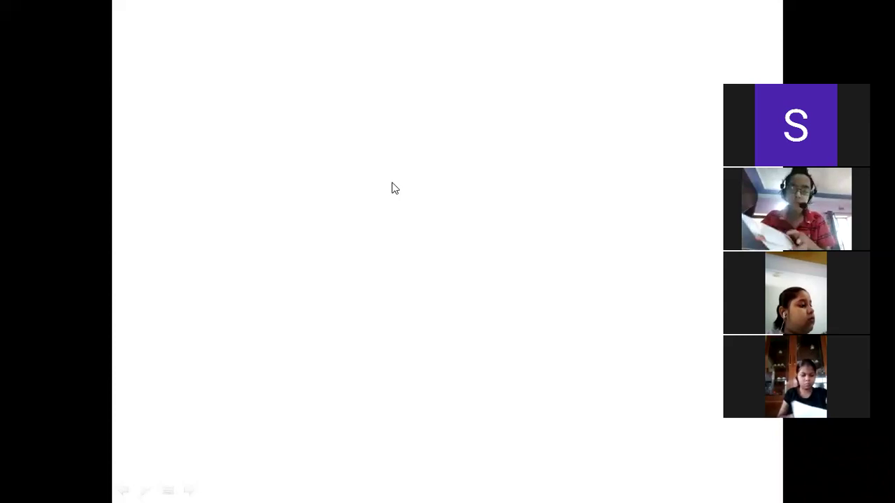
key(Escape)
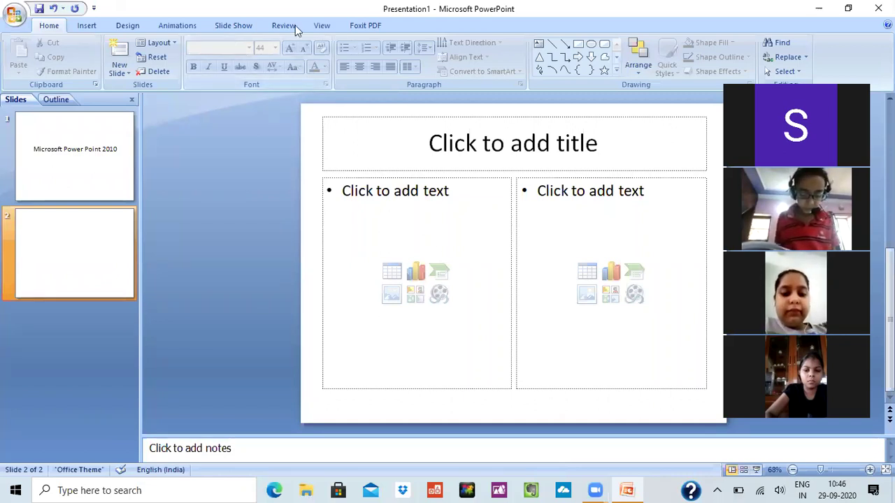
Show slide 2 in Notes Page view and place the cursor in its notes area
click(312, 30)
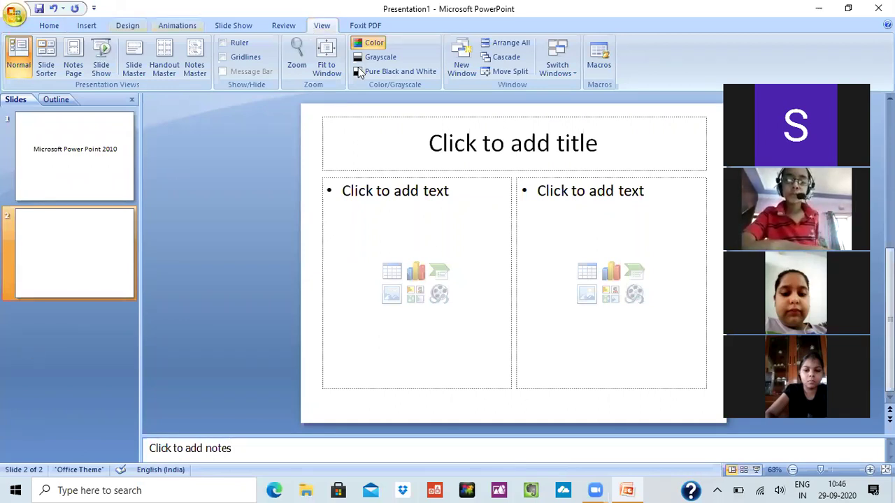
click(75, 68)
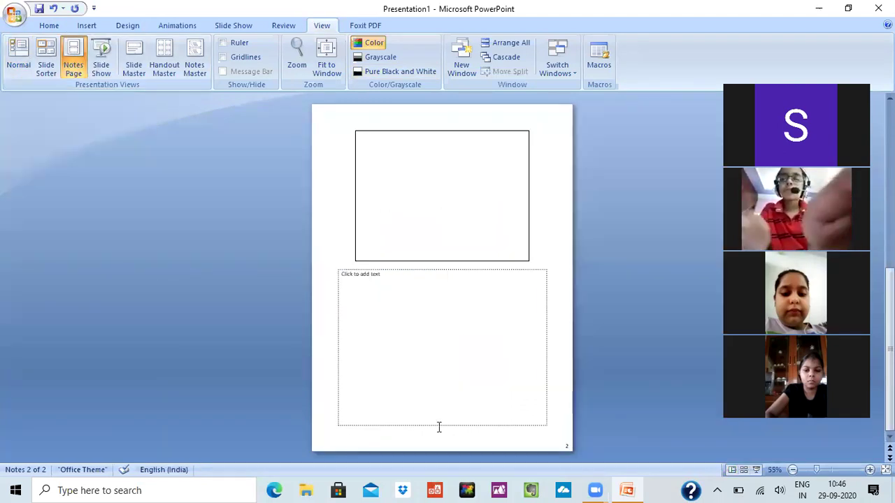
click(438, 216)
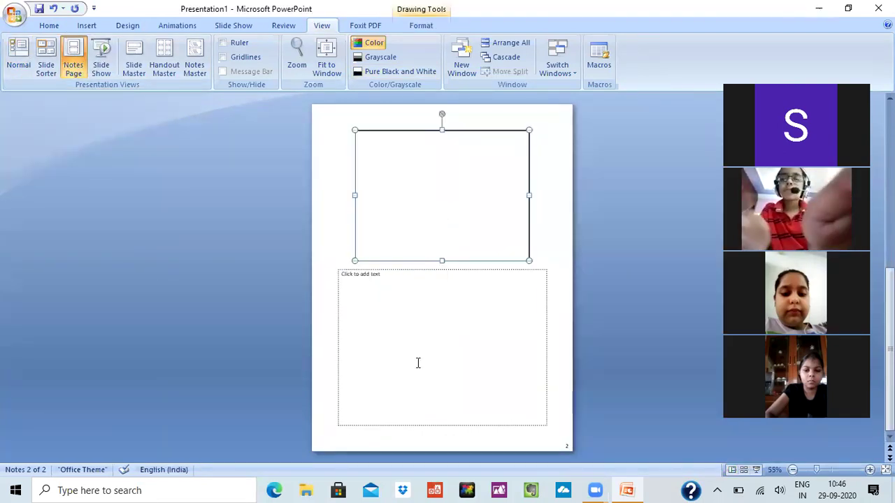
click(398, 346)
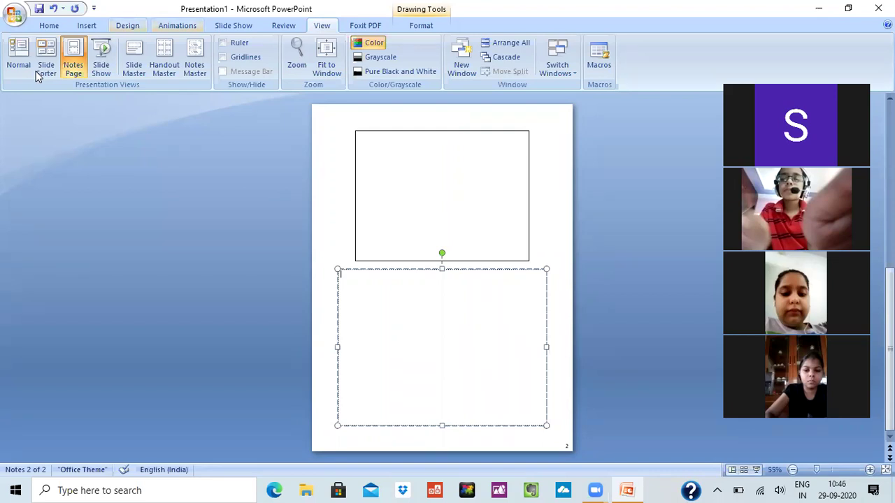
click(227, 489)
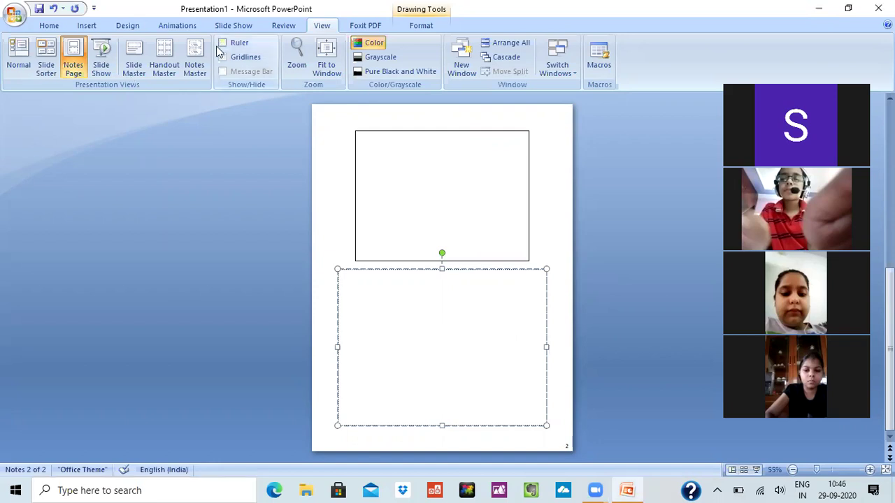
Write 'Here I am going to make my notes' in slide 2's notes area
click(221, 43)
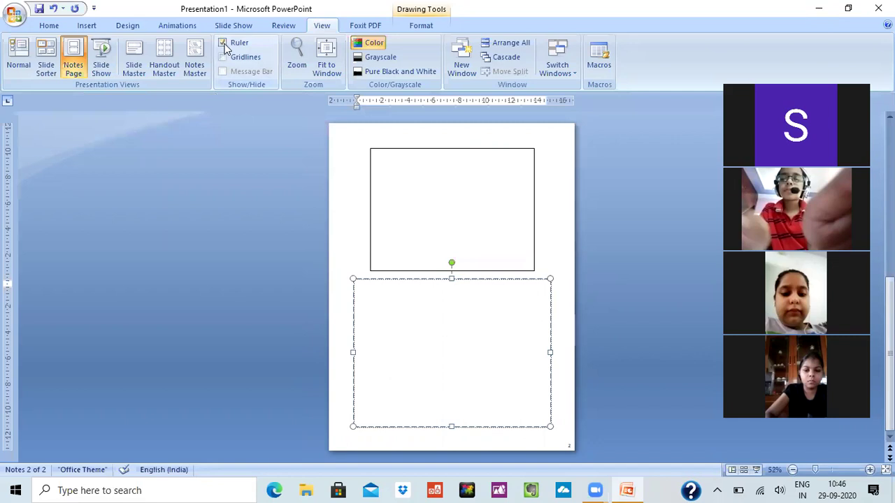
click(221, 43)
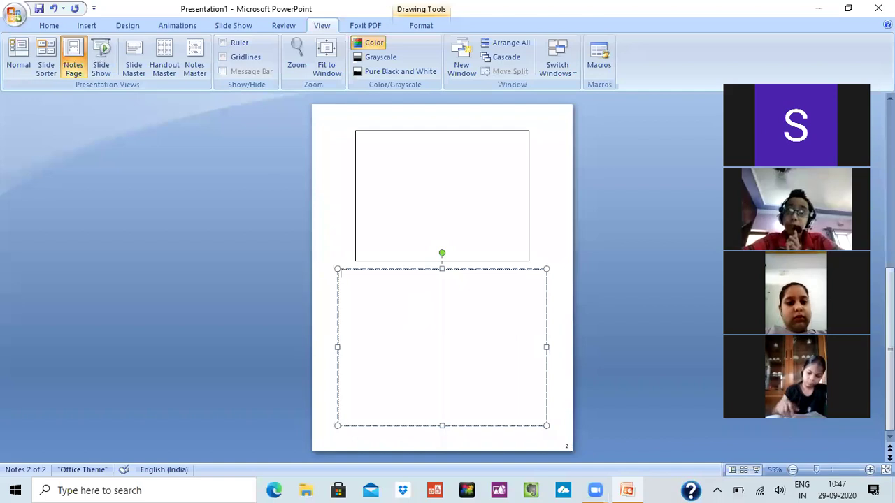
text(Here)
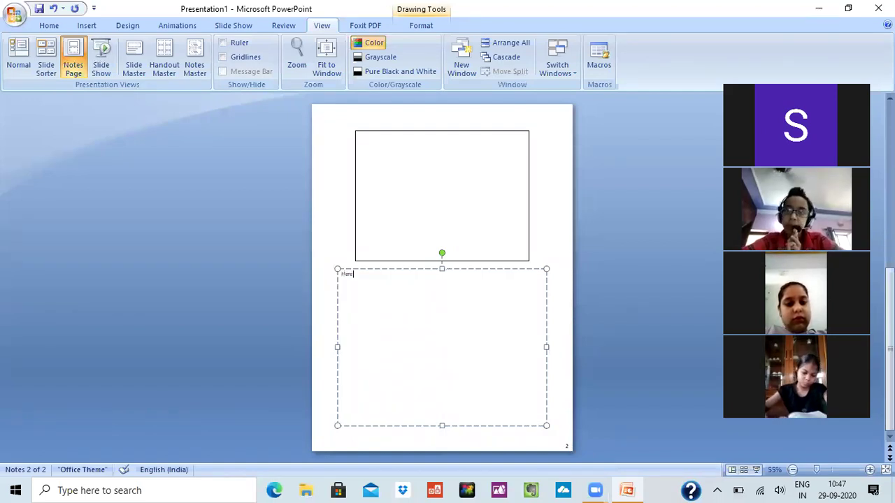
text( I mu)
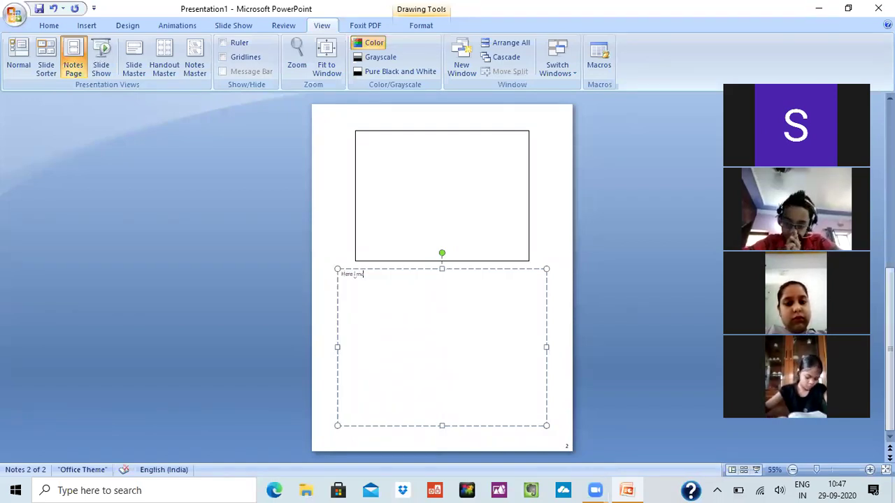
key(BackSpace)
key(BackSpace)
key(BackSpace)
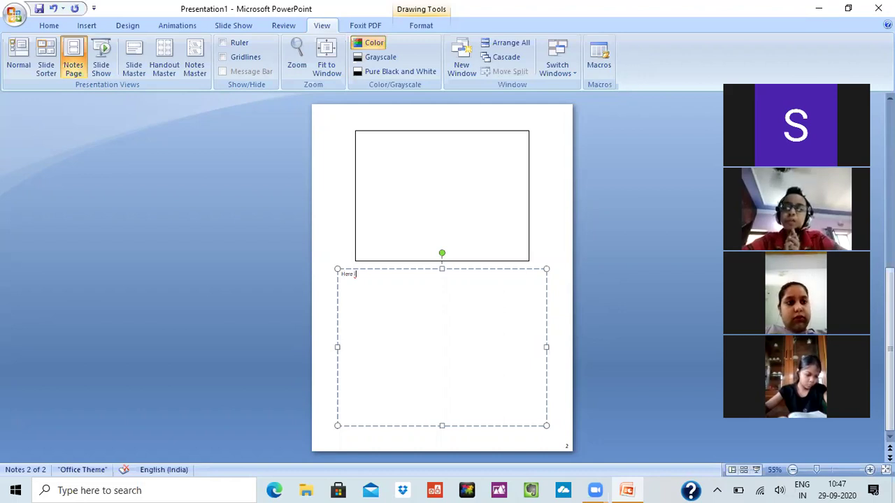
text(am)
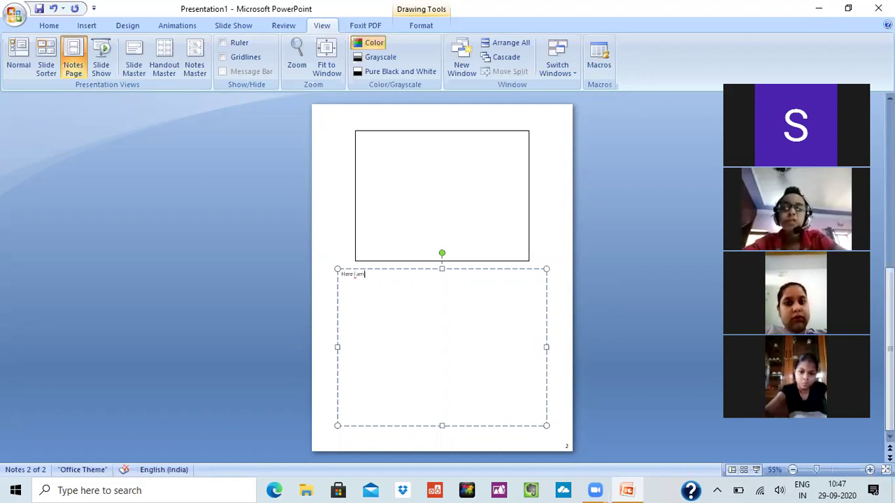
text( going to)
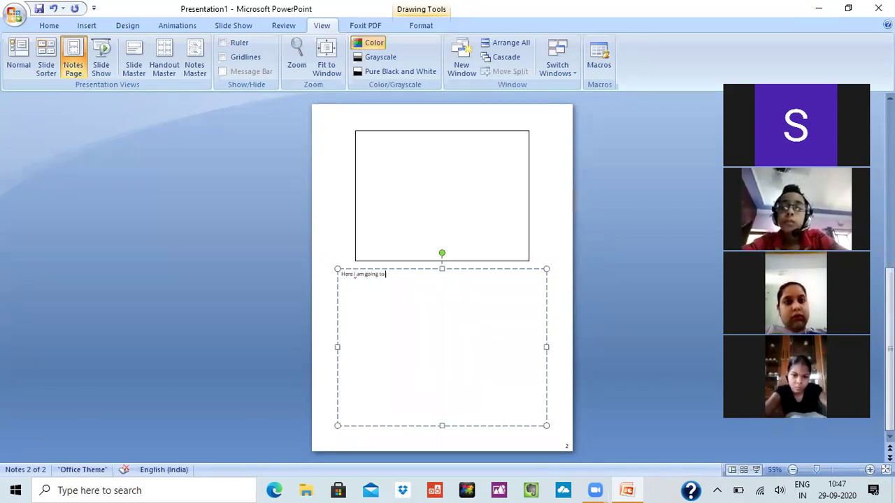
text( make m)
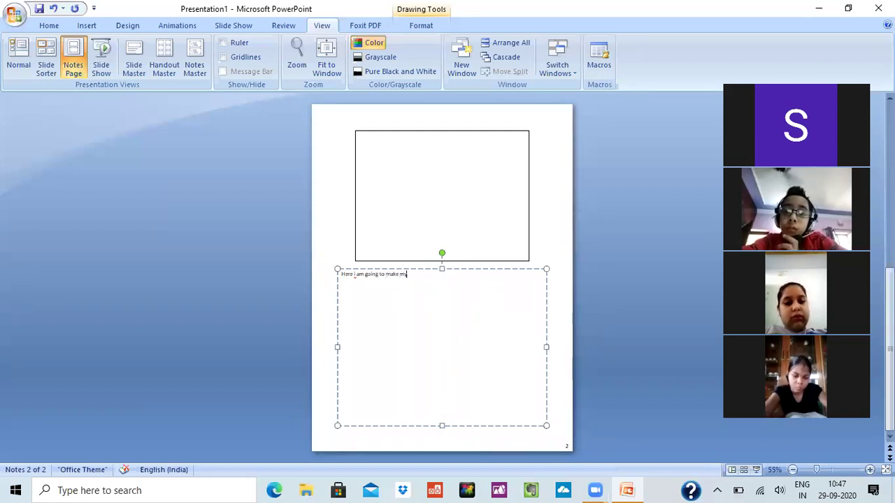
text(y note)
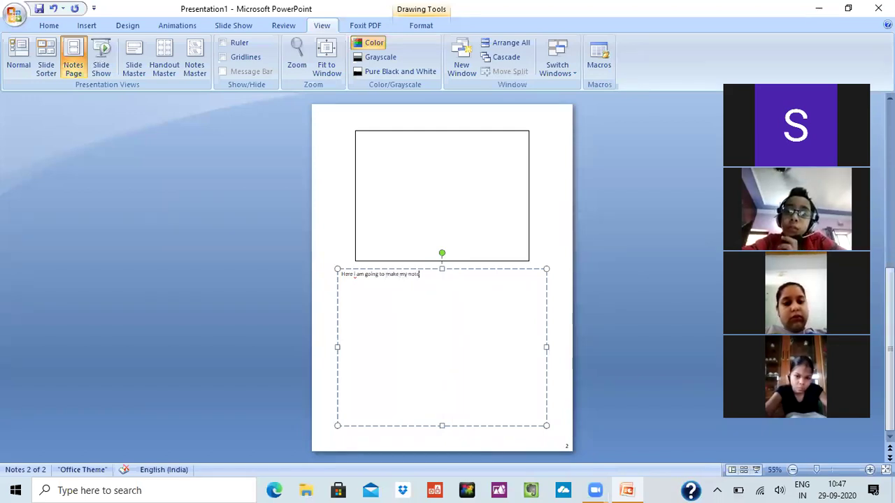
text(s)
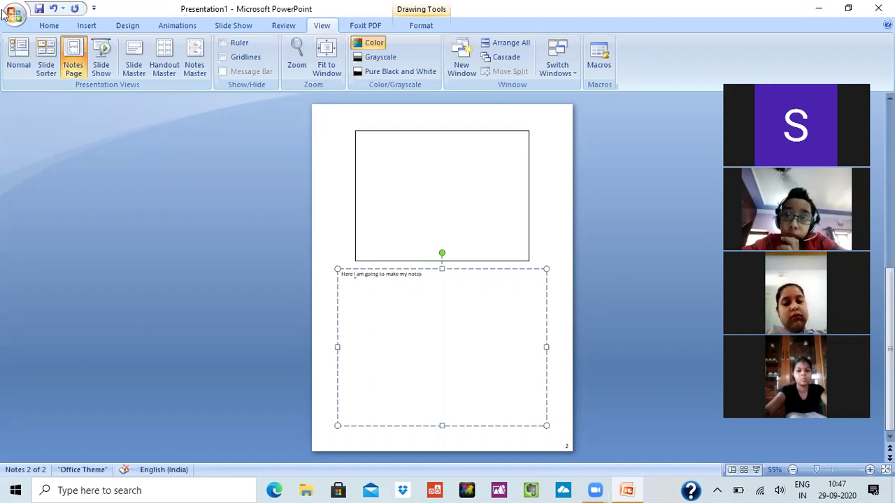
Minimize the ribbon with Ctrl+F1 and play the slide show from the beginning
click(51, 26)
key(ctrl+F1)
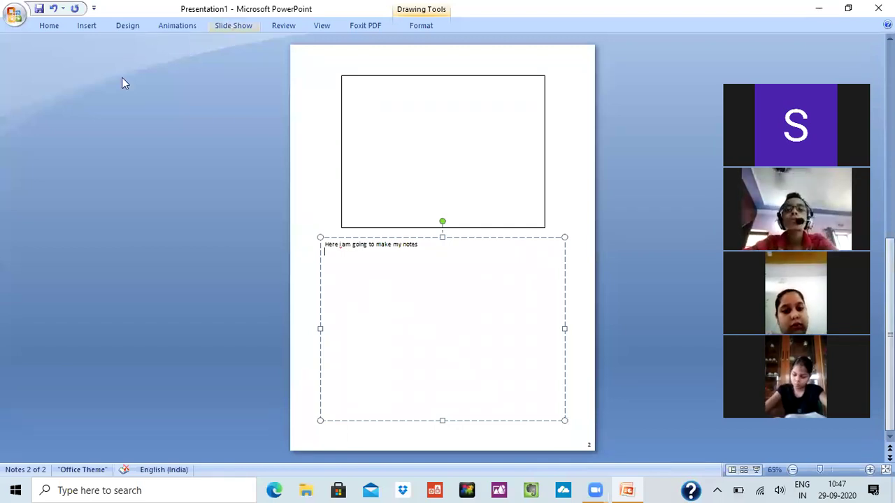
key(alt+s)
click(10, 65)
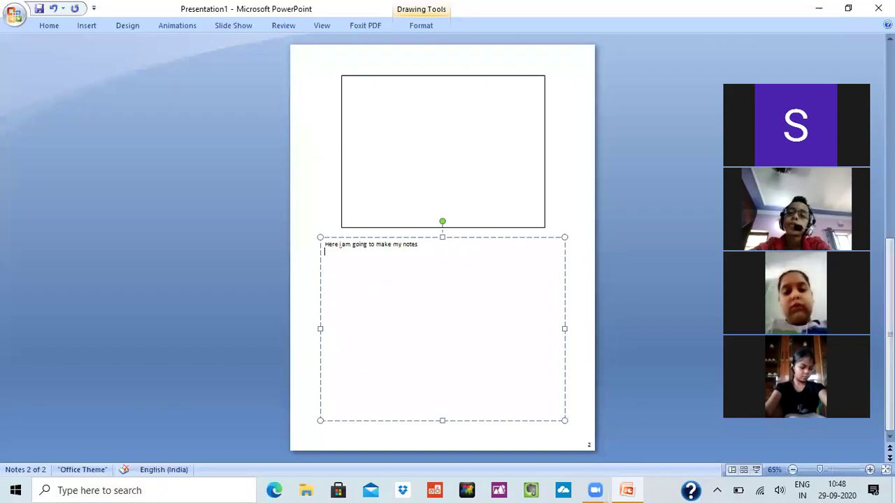
Add a third blank slide to the presentation with Ctrl+M
click(87, 25)
click(56, 25)
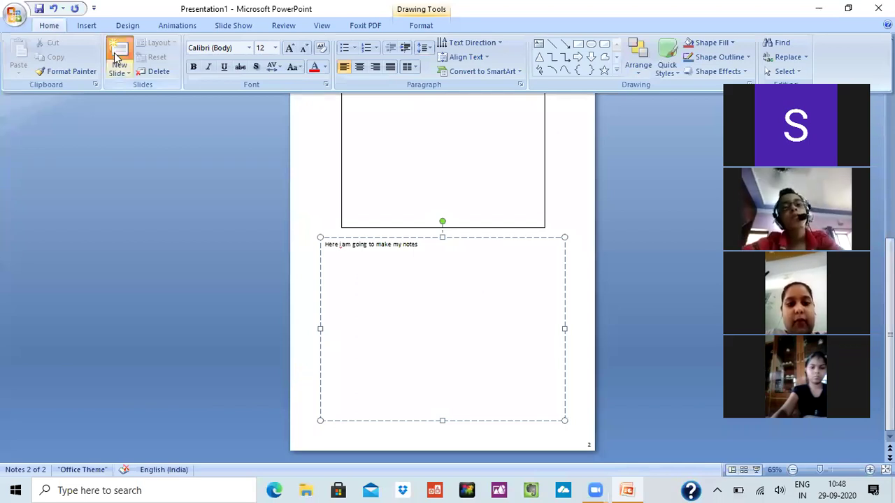
click(87, 25)
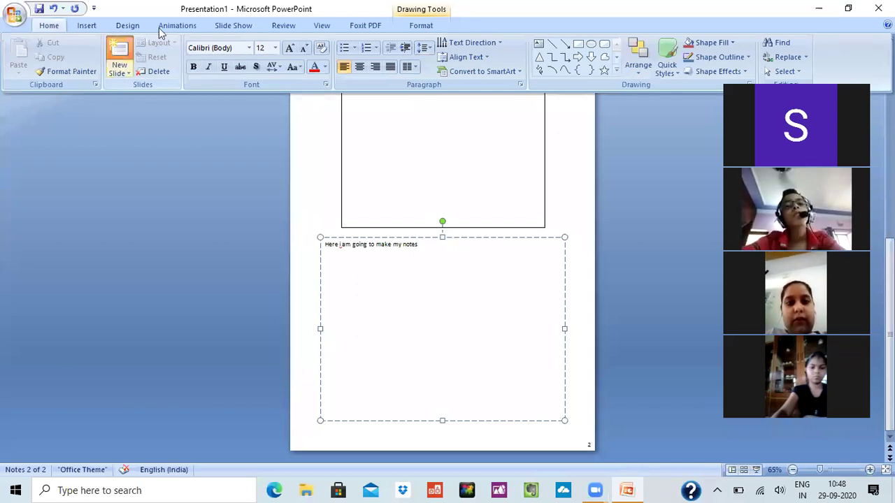
key(ctrl+m)
Switch to Slide Sorter view and select slides 3 and 1
click(244, 25)
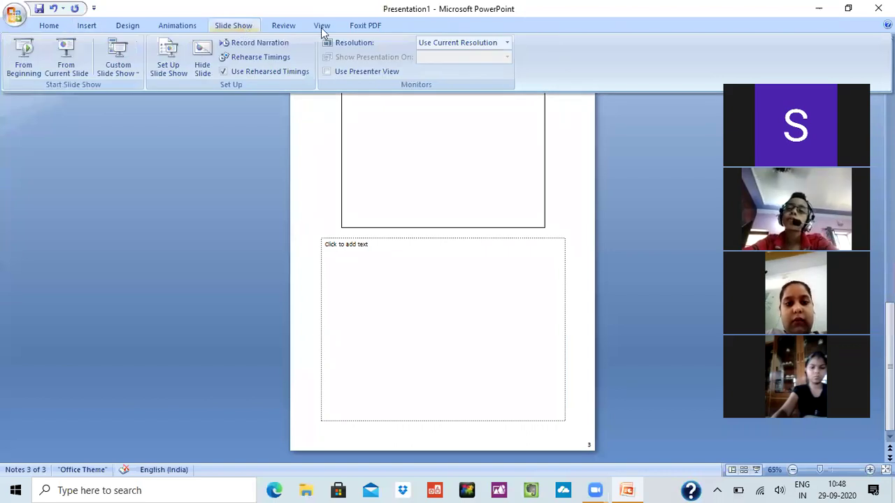
scroll(87, 62, down, 2)
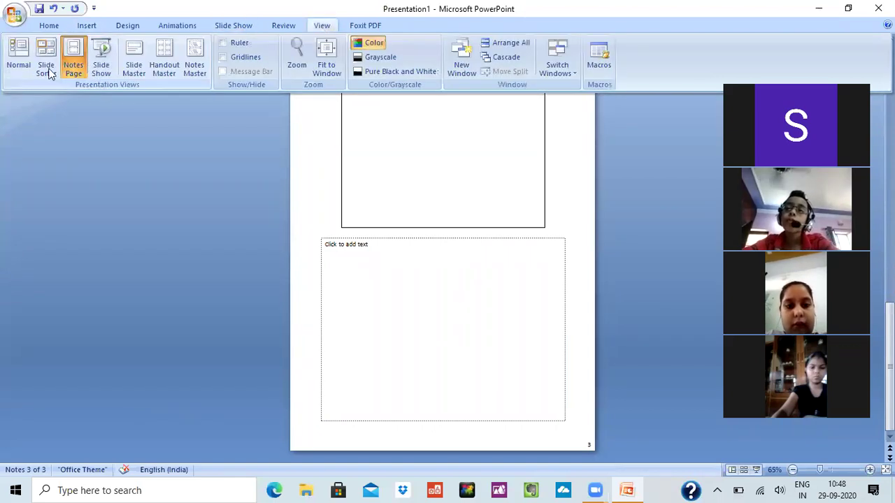
click(46, 68)
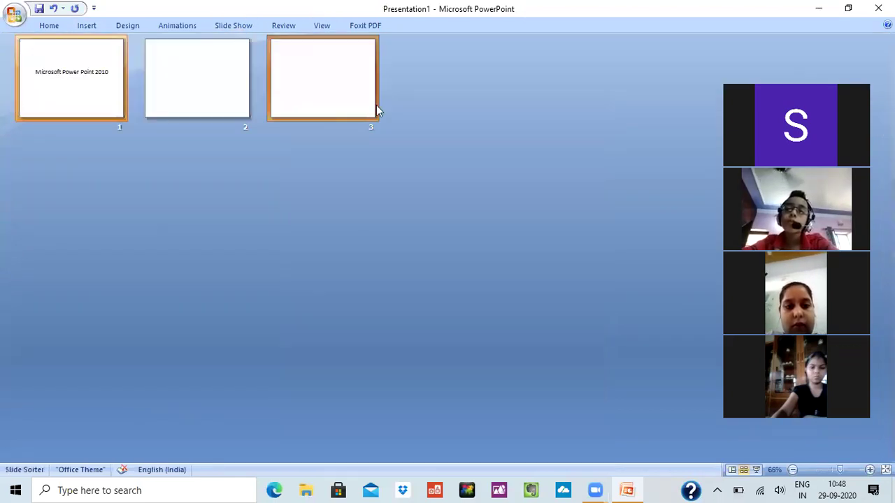
click(376, 108)
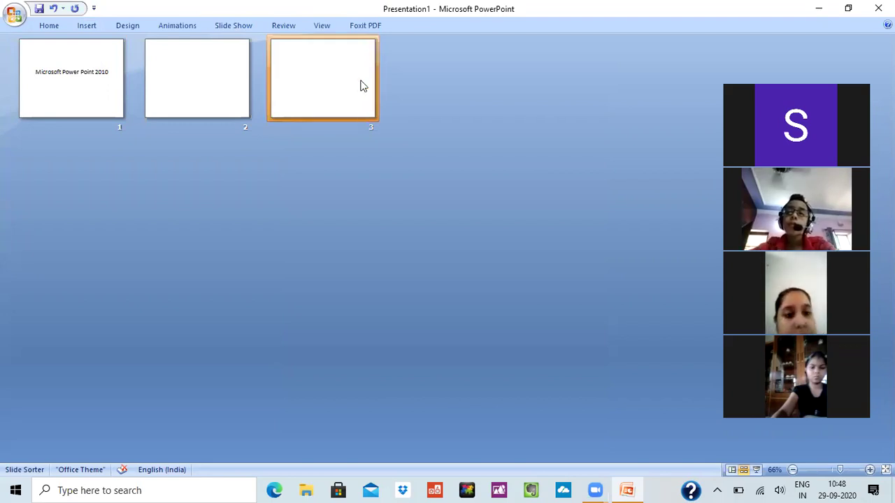
ctrl+click(21, 109)
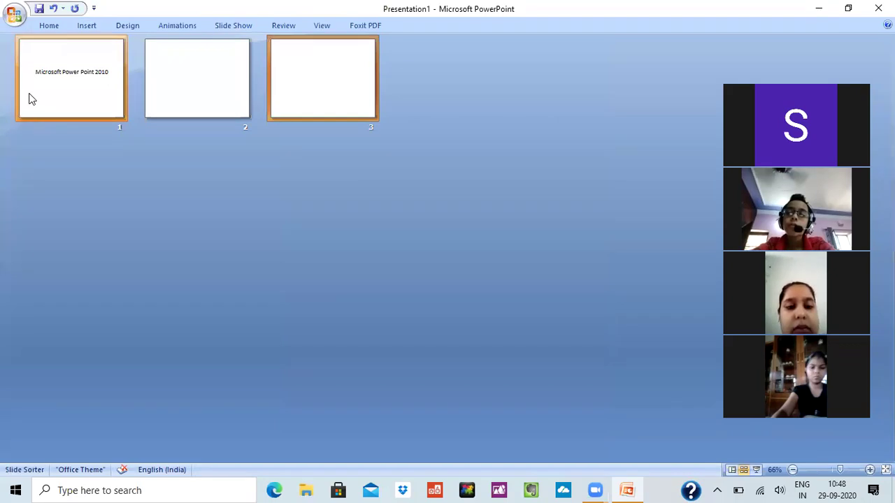
click(321, 25)
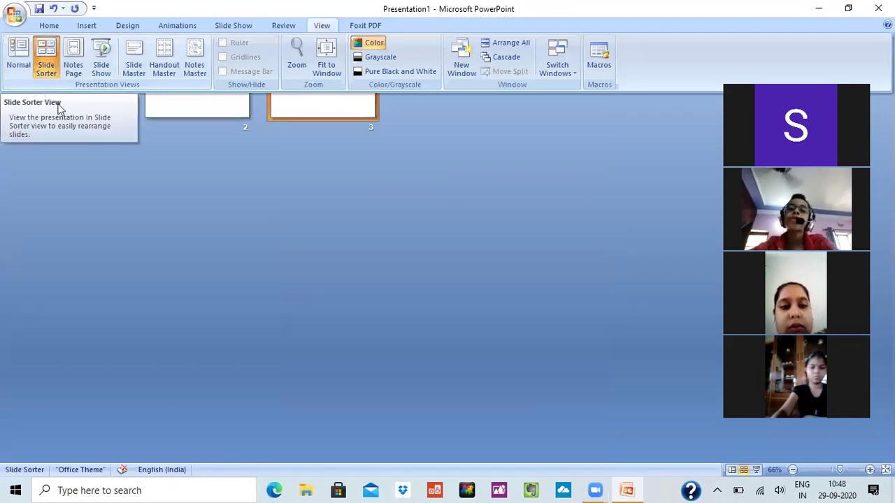
Move the title slide to the end, then the blank slide after it, leaving the title slide second
click(80, 89)
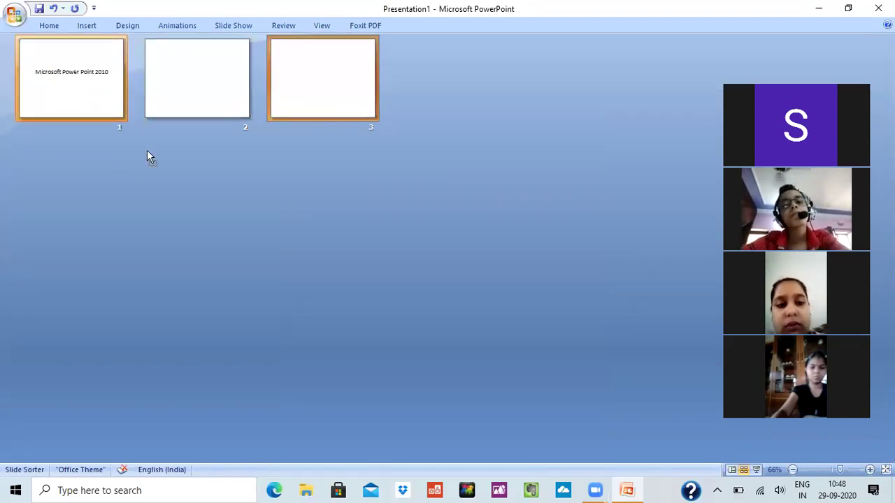
click(393, 147)
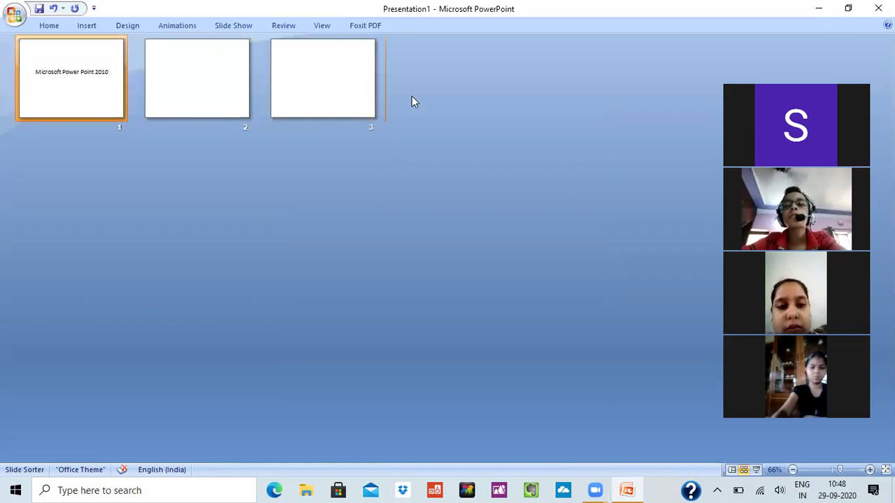
drag(412, 97, 411, 97)
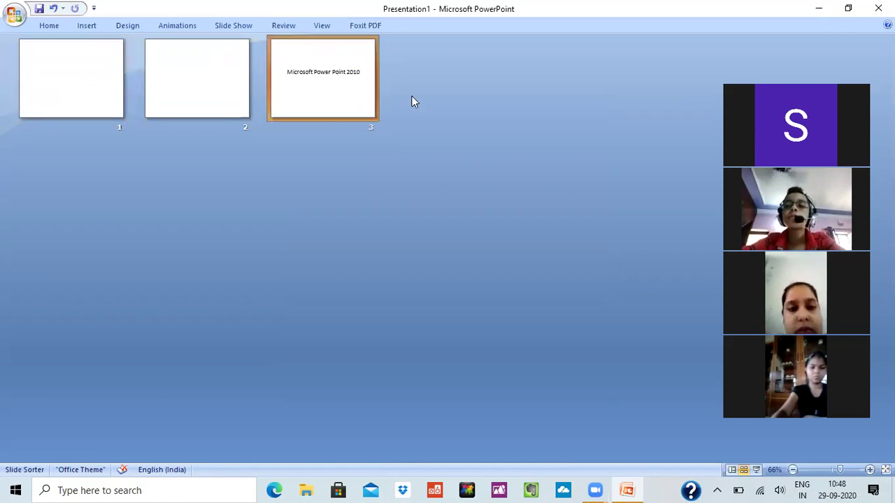
drag(167, 64, 266, 129)
drag(404, 82, 403, 82)
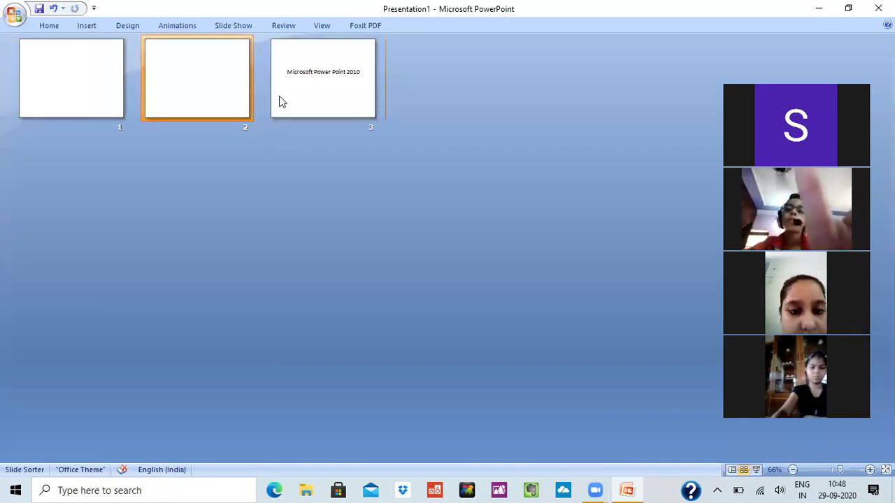
ctrl+click(79, 70)
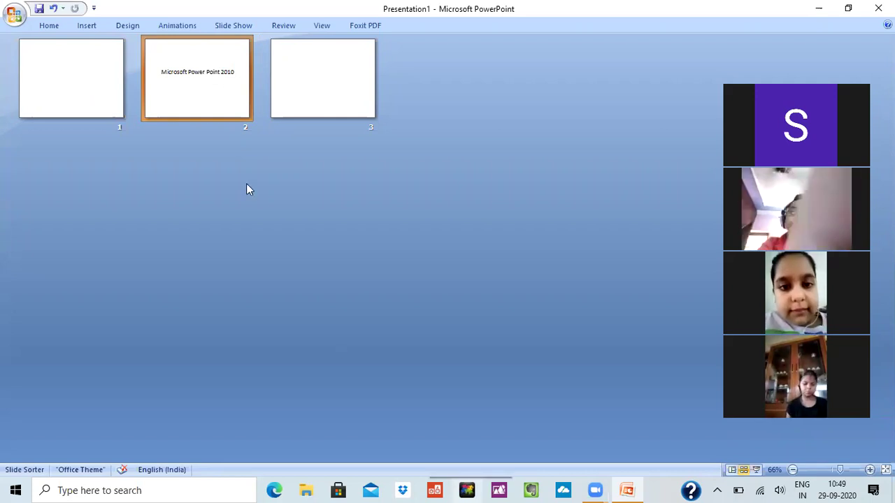
Restore the full ribbon, open slide 1 in Normal view, and show the Office menu's recent documents
click(14, 14)
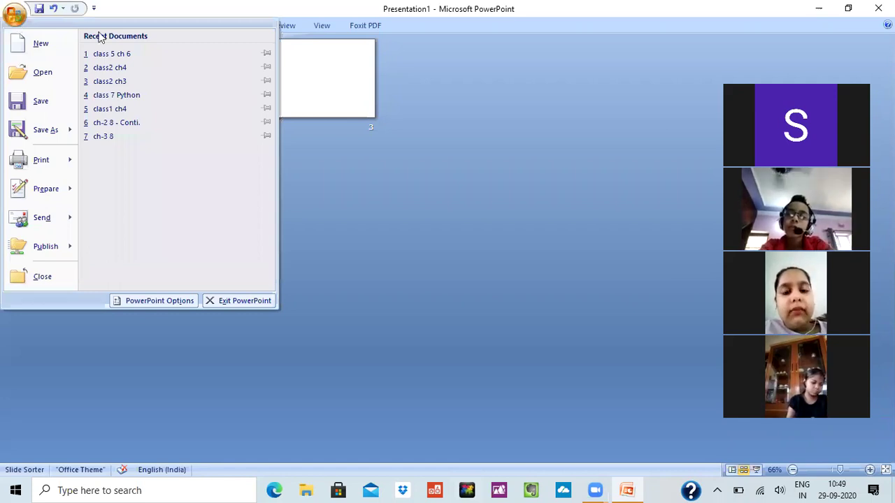
key(Escape)
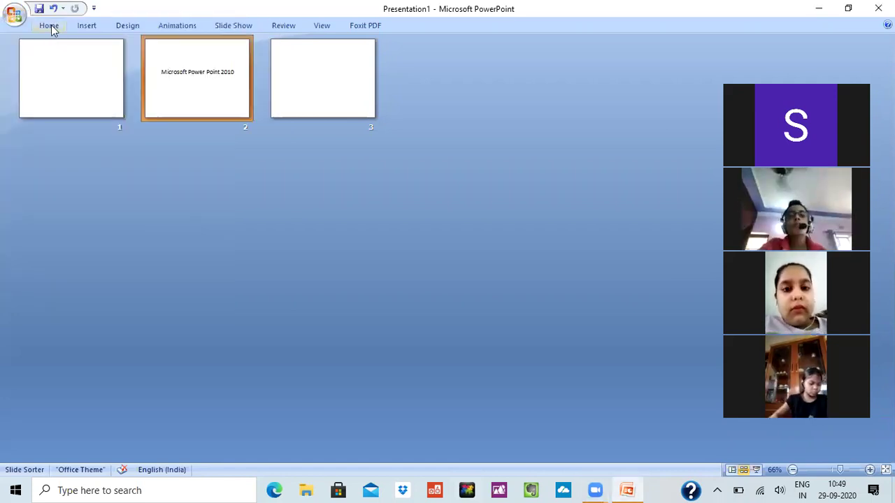
double_click(49, 26)
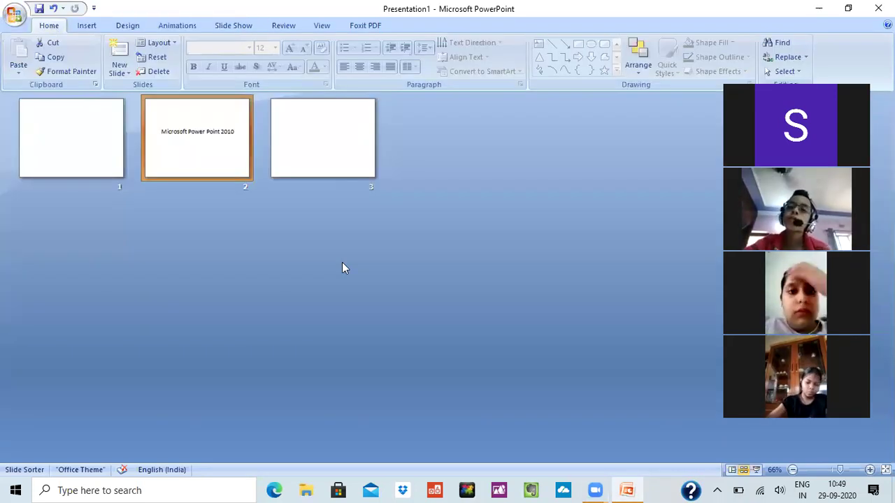
double_click(54, 155)
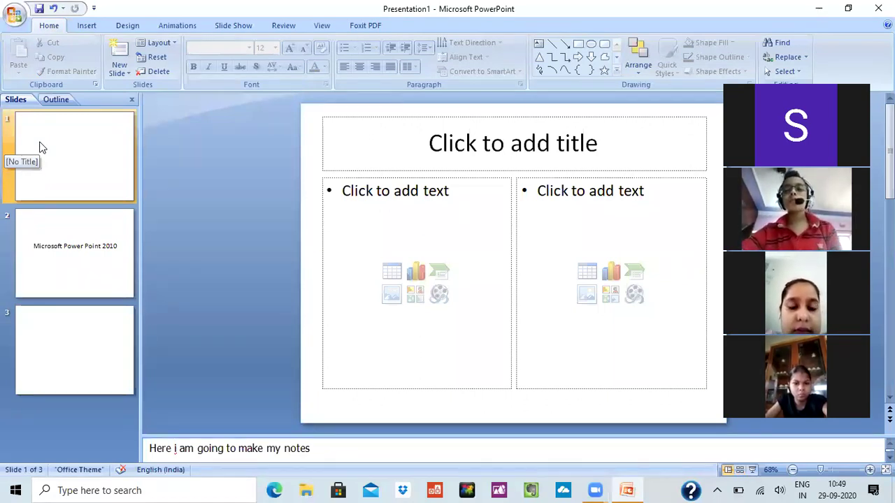
click(19, 19)
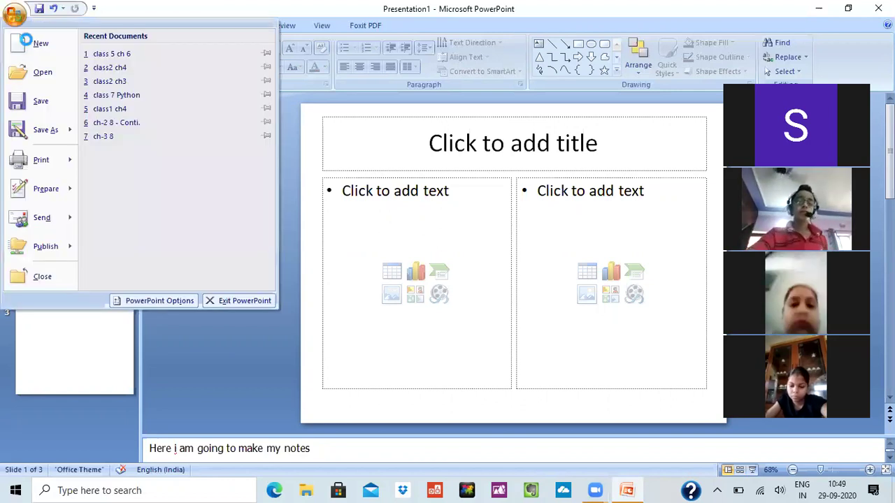
Check the empty personal templates, then preview Contemporary Photo Album among the Installed Templates
click(35, 42)
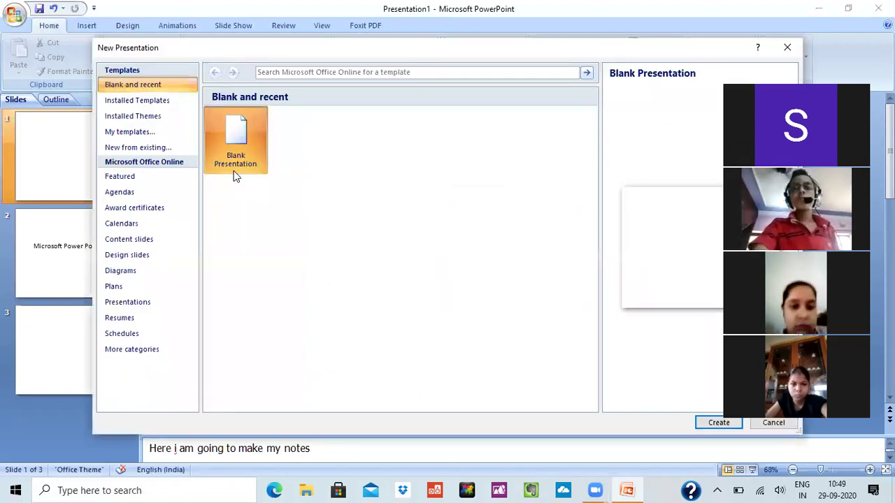
click(129, 132)
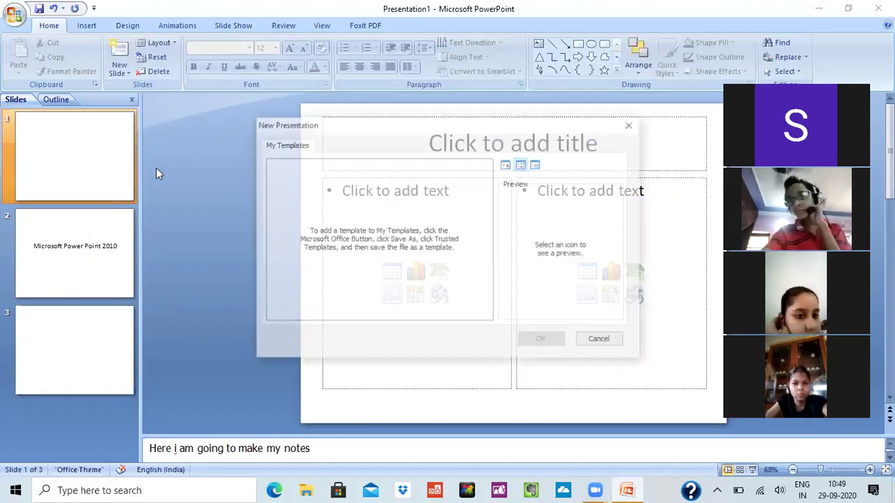
click(629, 129)
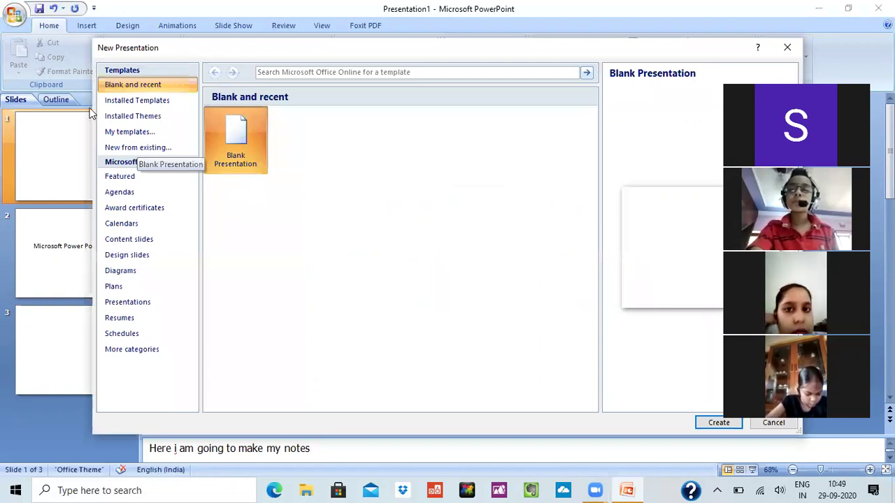
click(131, 101)
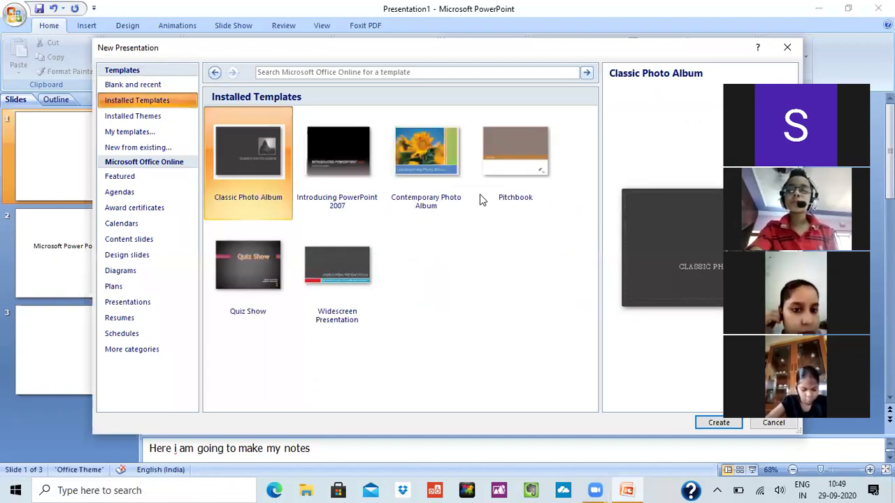
click(400, 162)
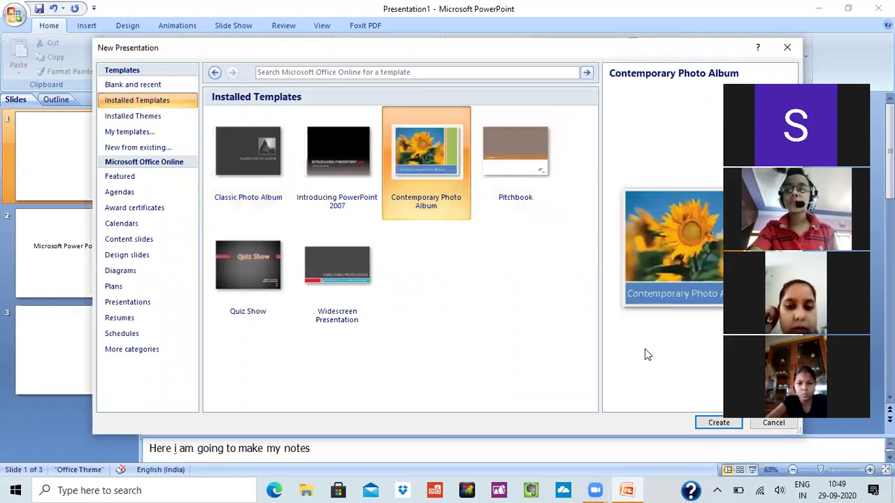